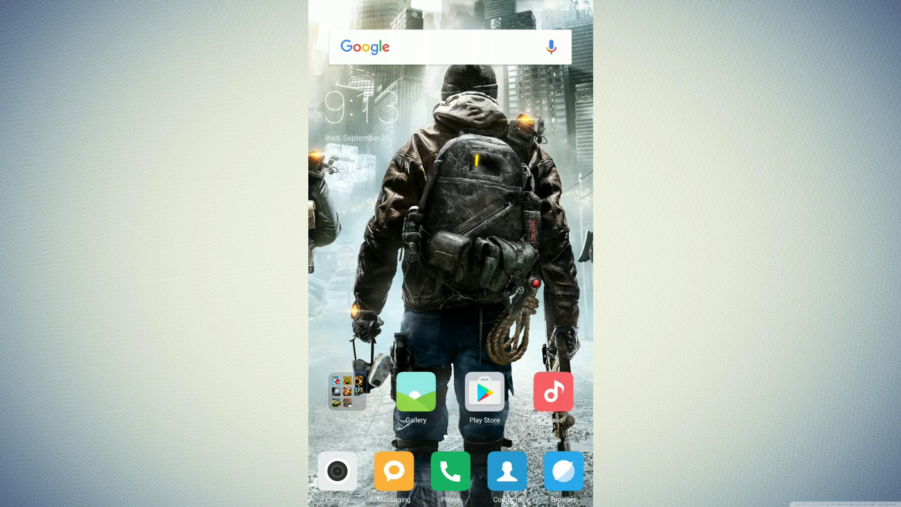
Step: Search the Play Store for 'photoshop' and open the Adobe Photoshop Express page
click(485, 392)
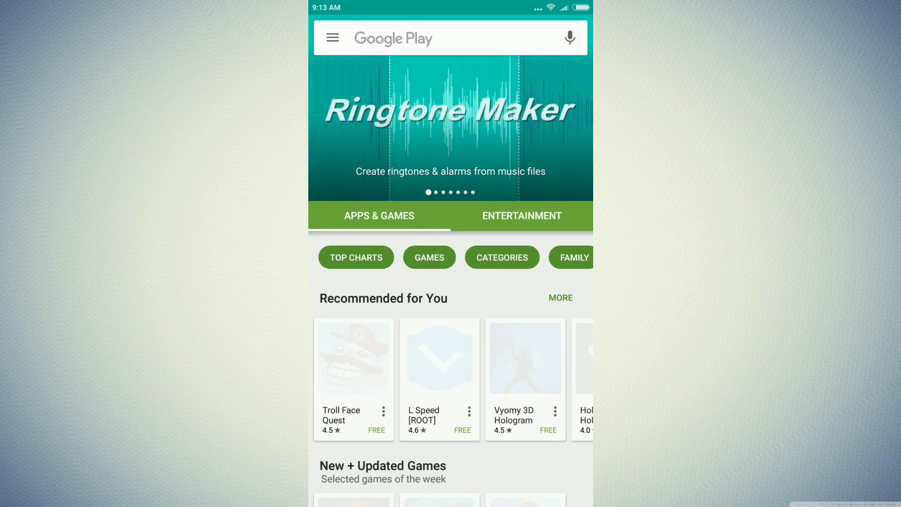
click(450, 38)
text(p)
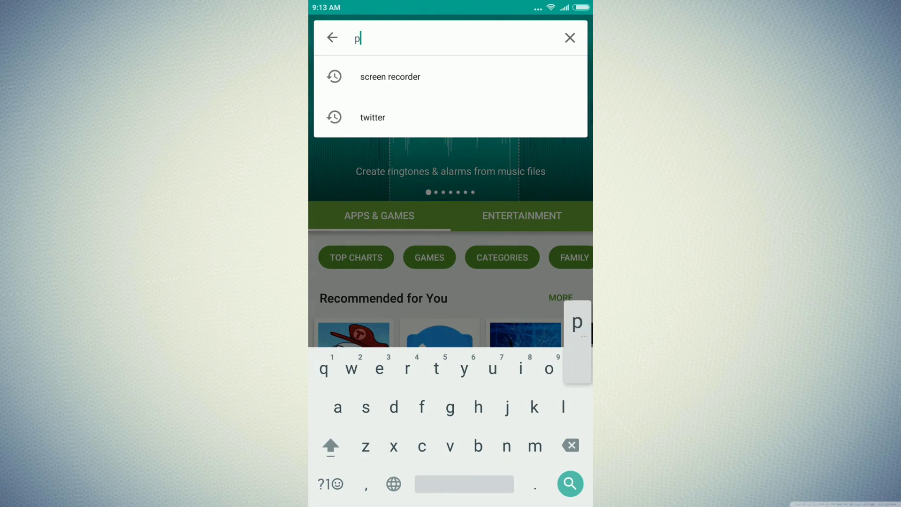
text(a)
key(BackSpace)
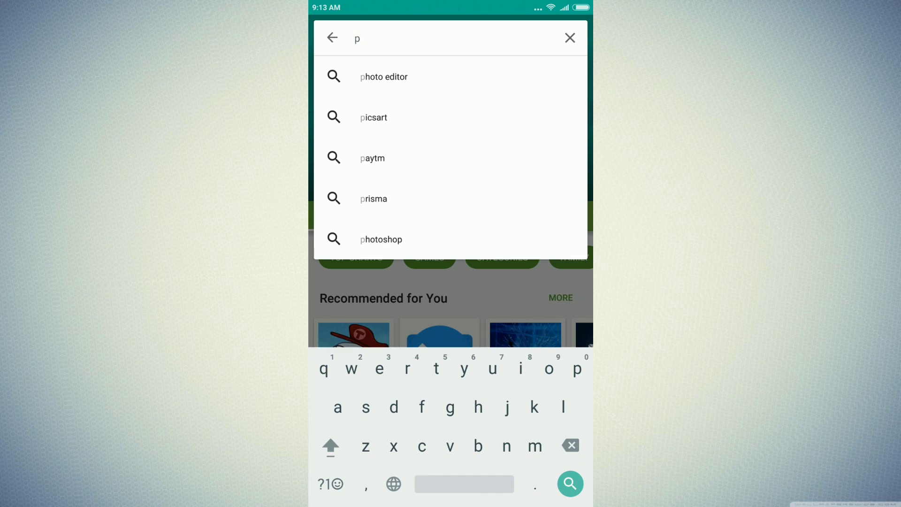
text(hot)
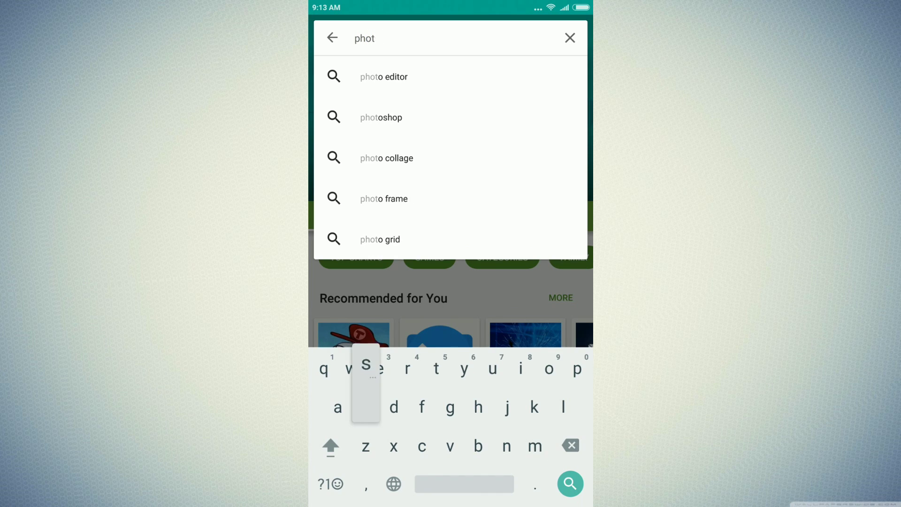
text(sgop)
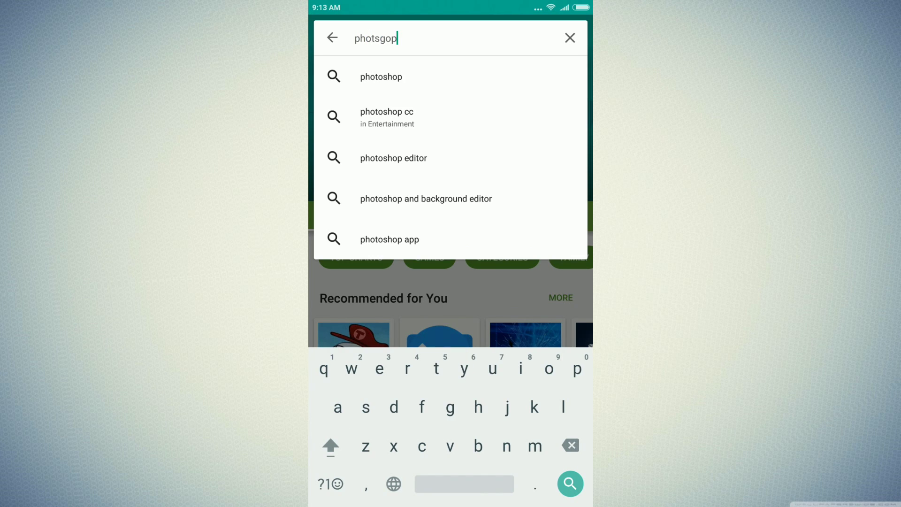
click(380, 76)
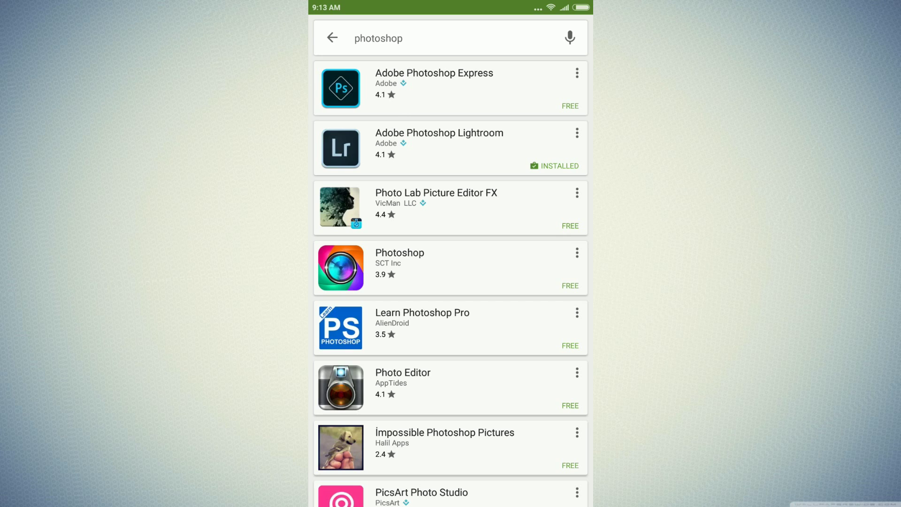
click(434, 74)
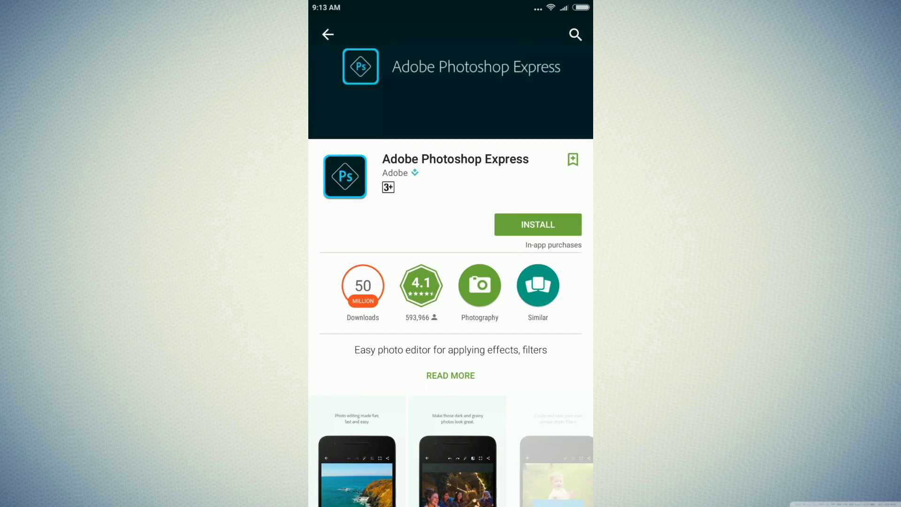
scroll(451, 282, down, 2)
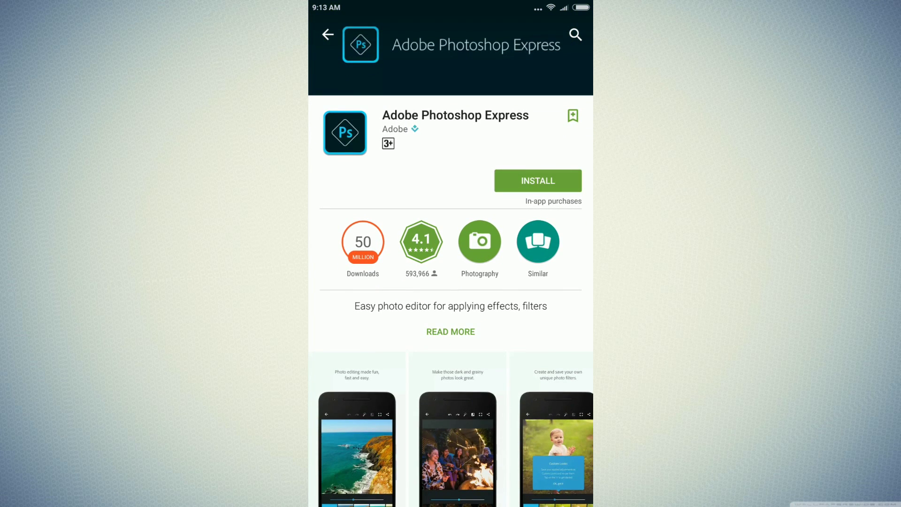
Step: Install Adobe Photoshop Express, checking the notifications while it downloads
click(539, 180)
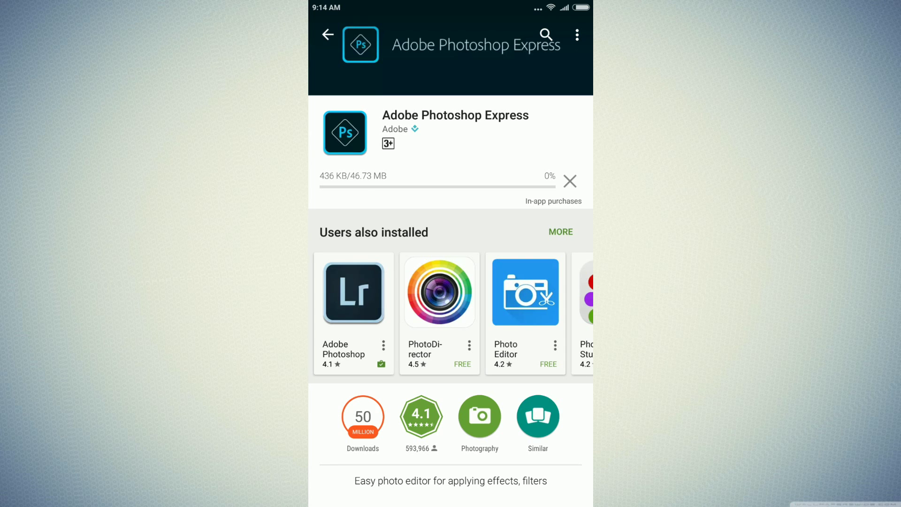
drag(311, 212, 493, 212)
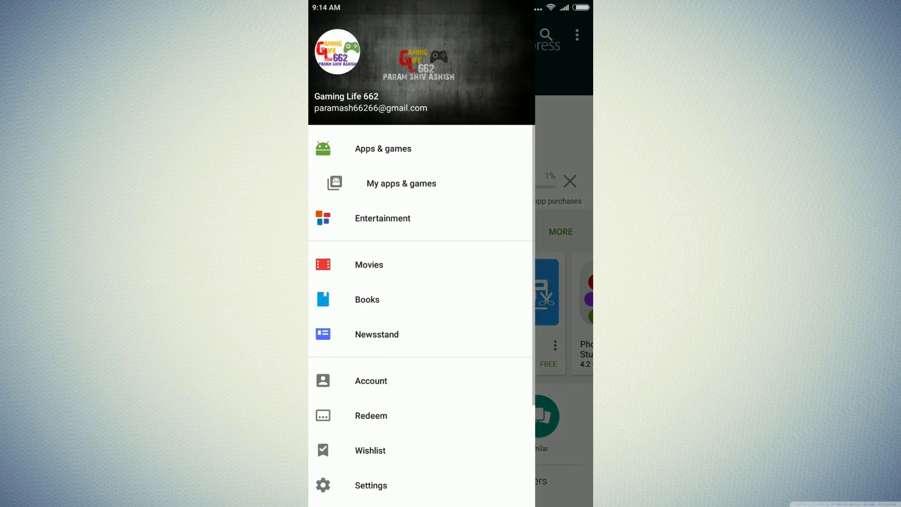
click(564, 281)
drag(450, 4, 451, 211)
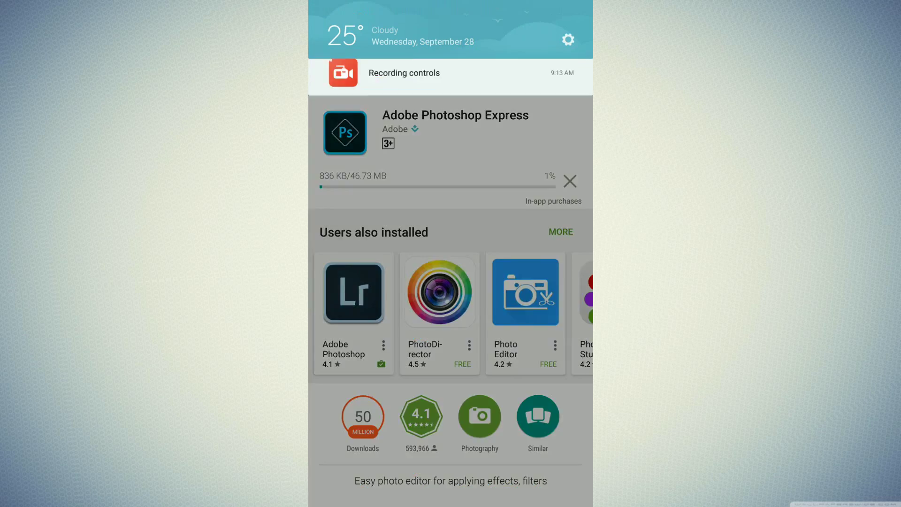
drag(451, 92, 450, 352)
click(450, 479)
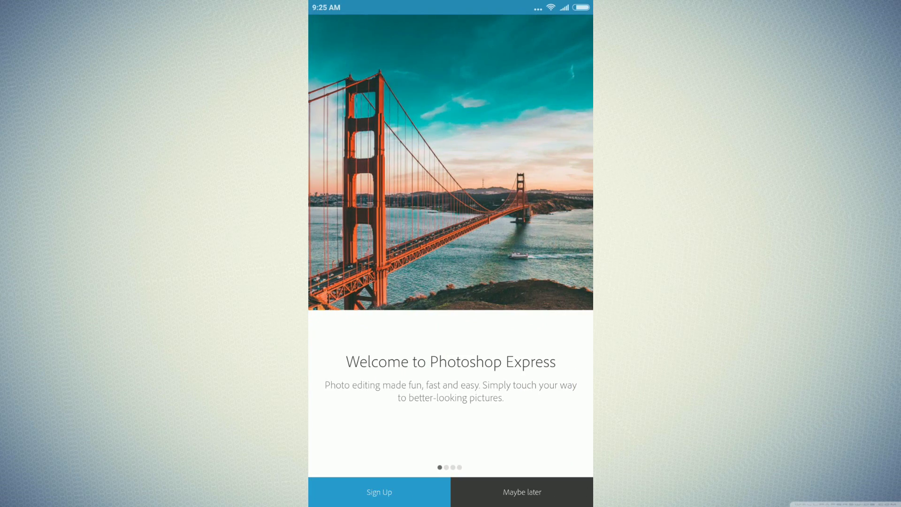
Step: Skip the welcome and Adobe ID screens, then choose Gallery as the image source
click(522, 492)
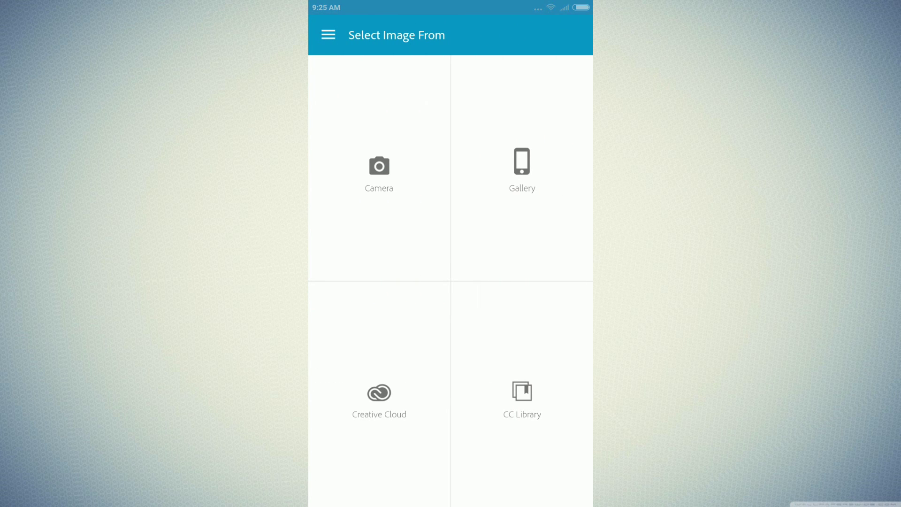
click(378, 401)
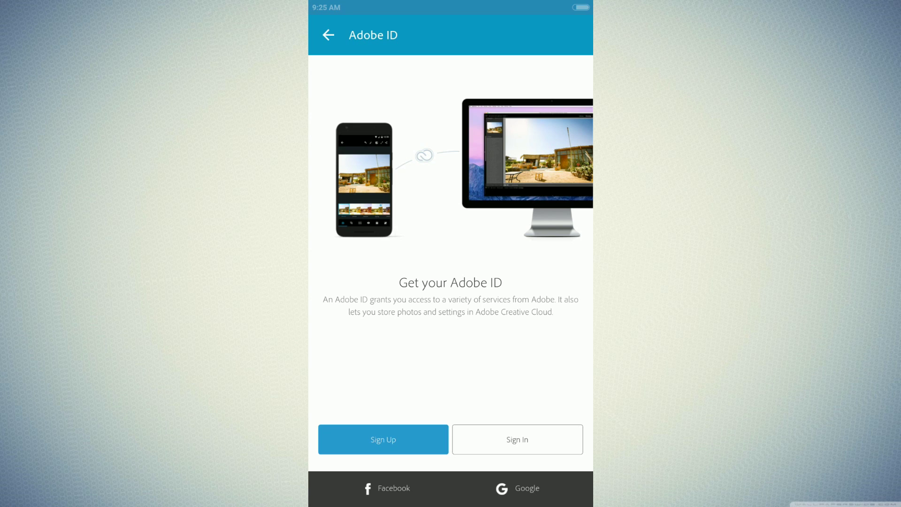
click(328, 35)
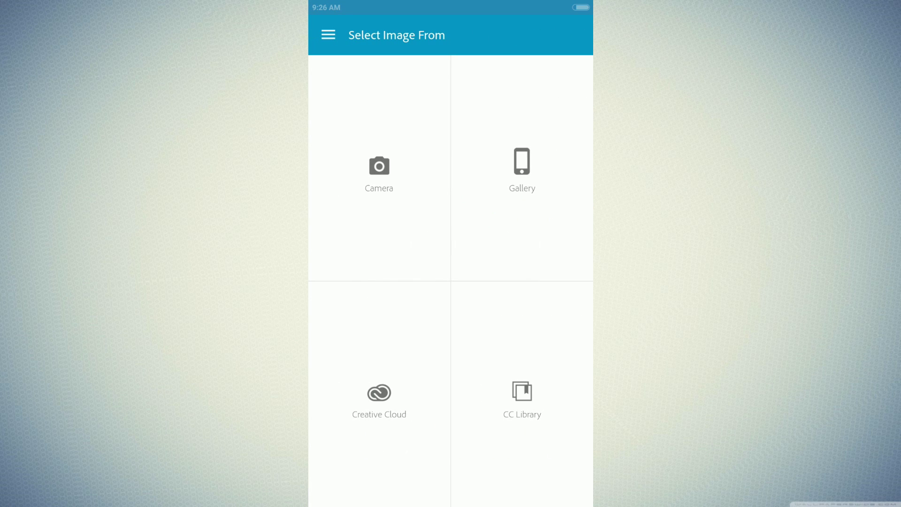
click(522, 168)
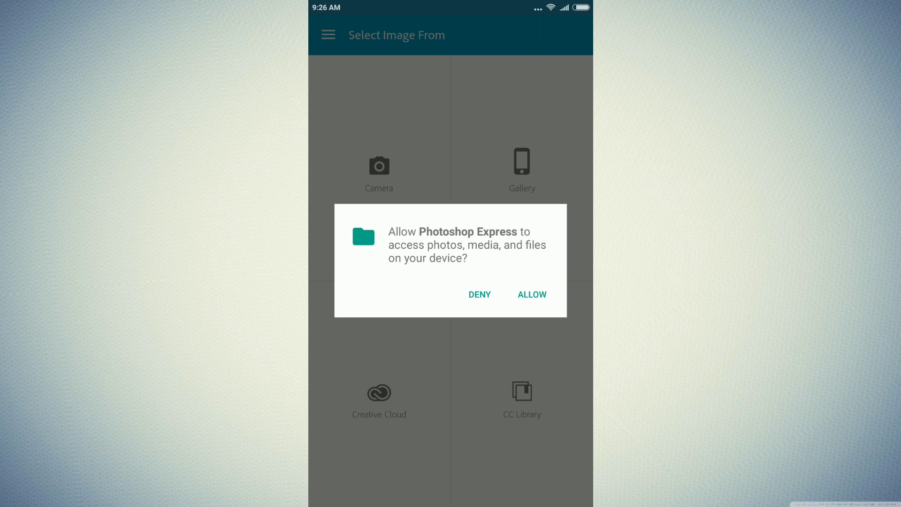
Step: Deny Photoshop Express access to photos and files, and skip the Adobe ID sign-in
drag(451, 4, 450, 281)
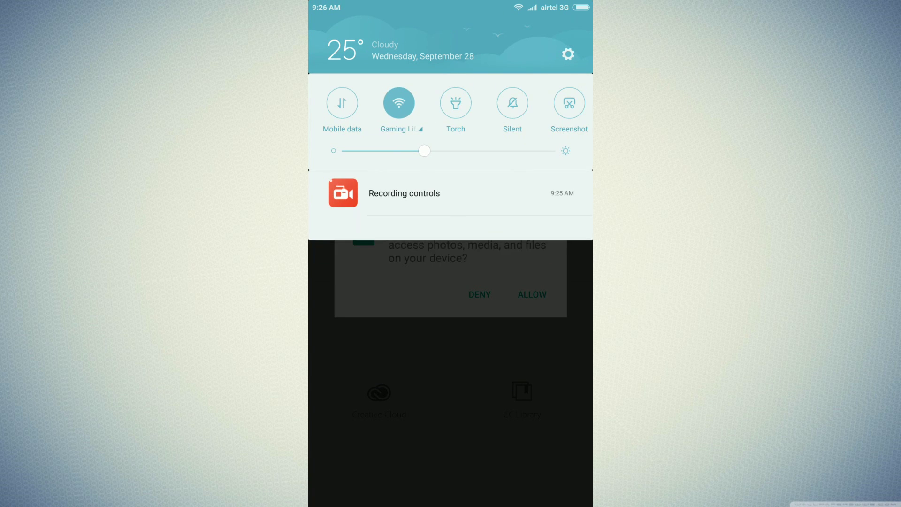
click(450, 387)
drag(450, 3, 451, 282)
click(450, 387)
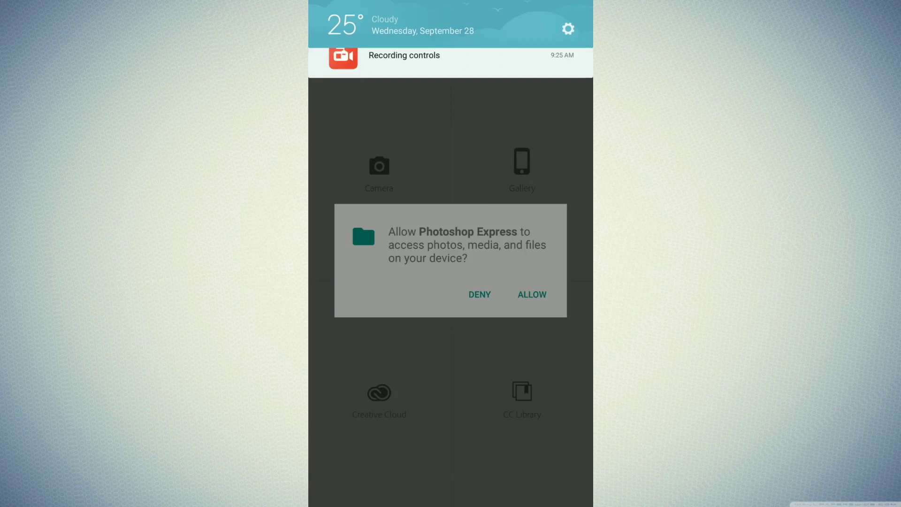
click(532, 294)
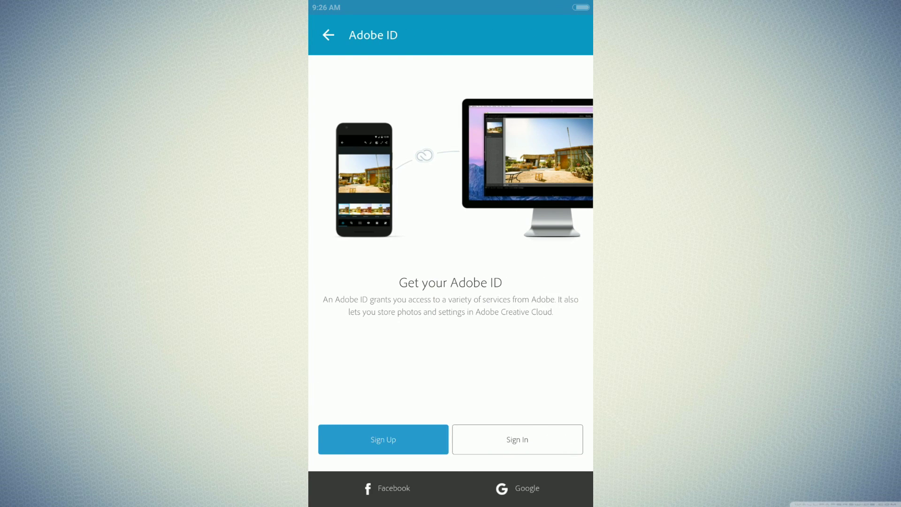
click(328, 35)
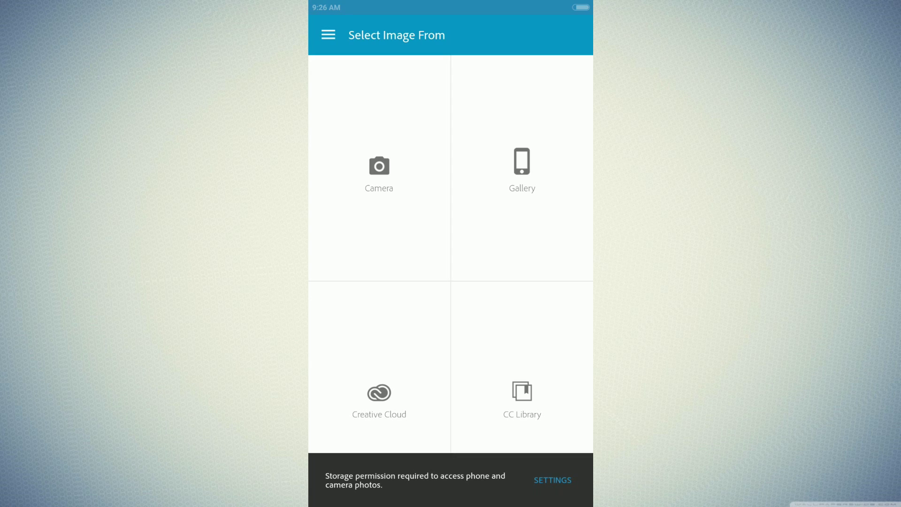
Step: Enable Storage and Contacts permissions for Photoshop Express in App info, then return to the app
click(552, 480)
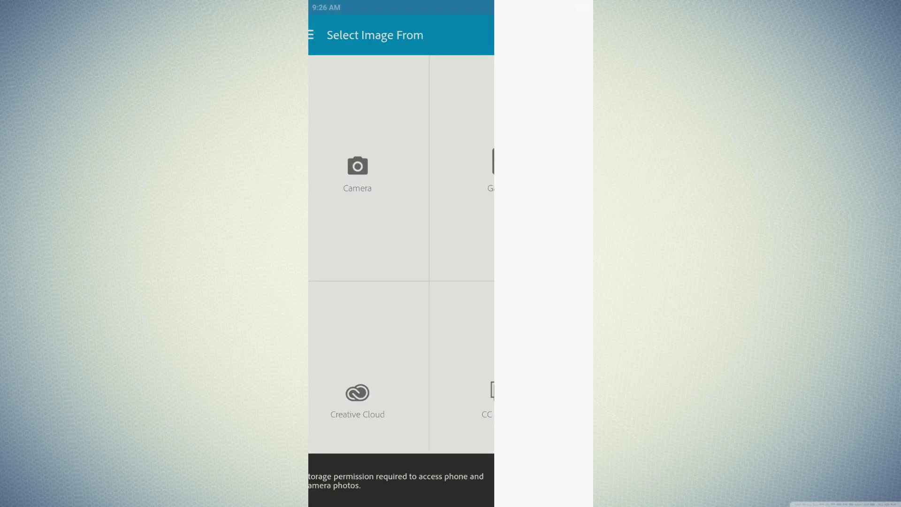
scroll(450, 281, down, 5)
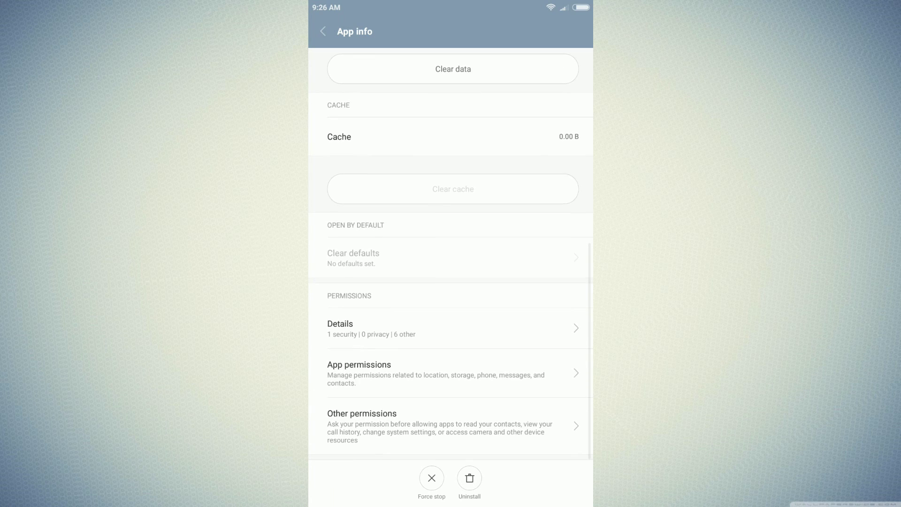
click(451, 373)
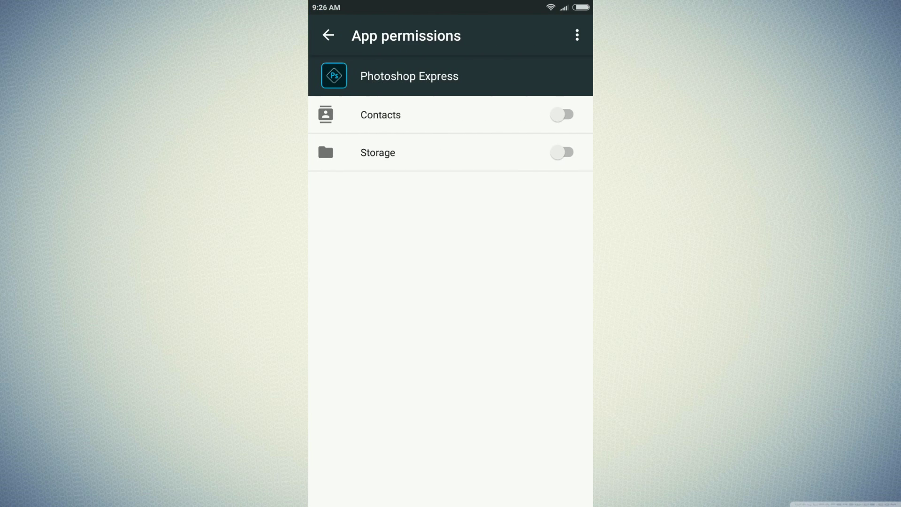
click(562, 152)
click(562, 115)
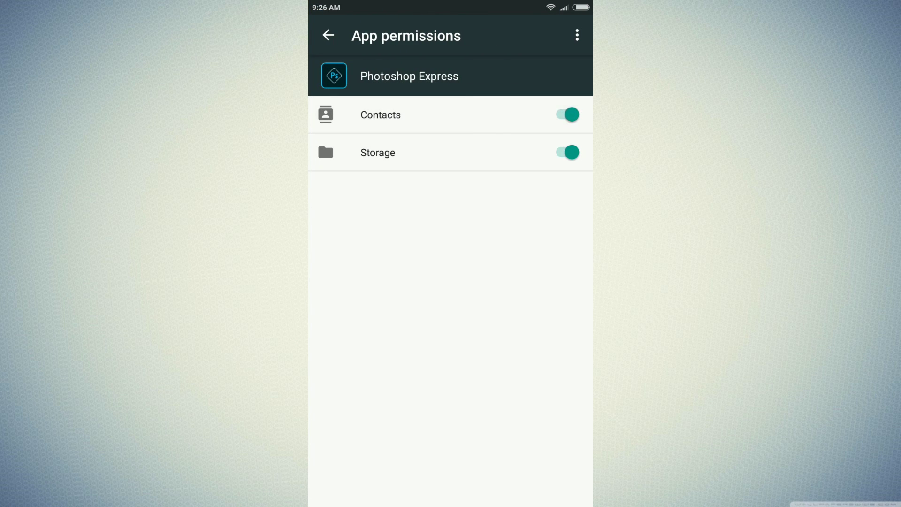
click(328, 35)
key(Escape)
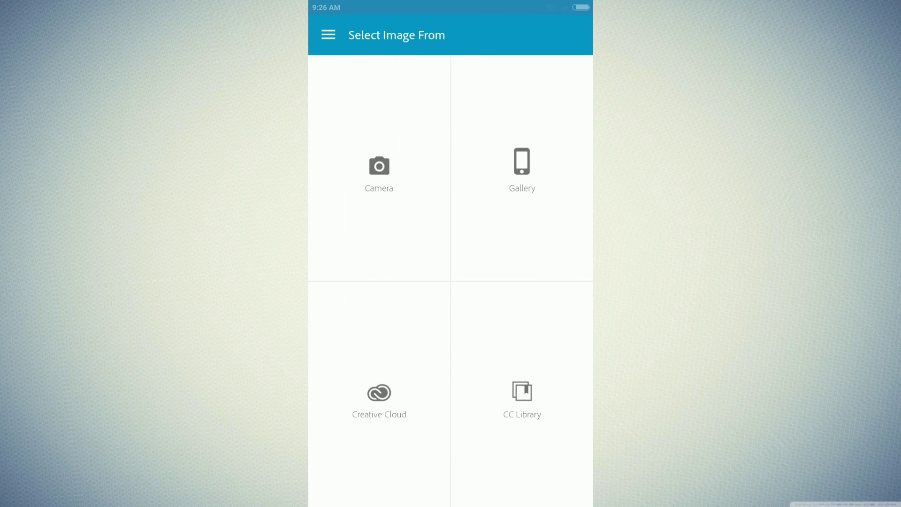
Step: Pick the selfie against a plain wall from the Gallery app and open it in the editor
click(522, 169)
click(355, 385)
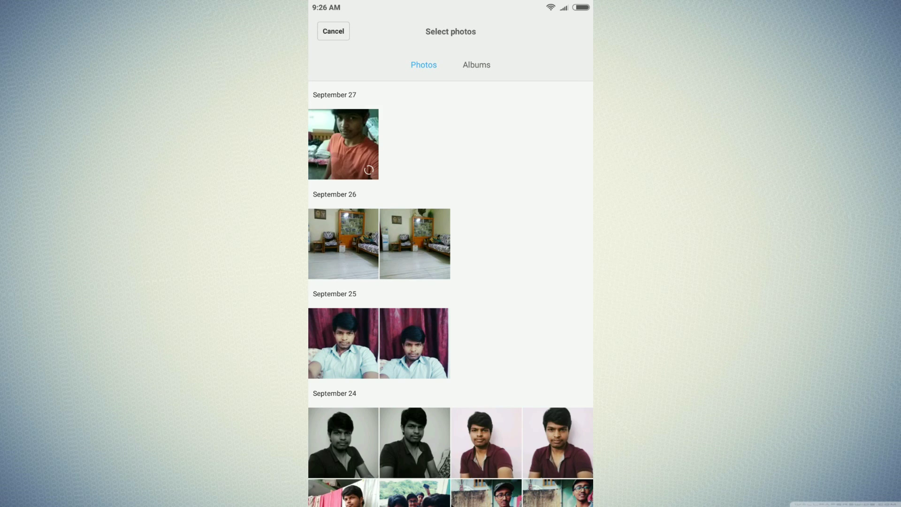
scroll(451, 302, down, 3)
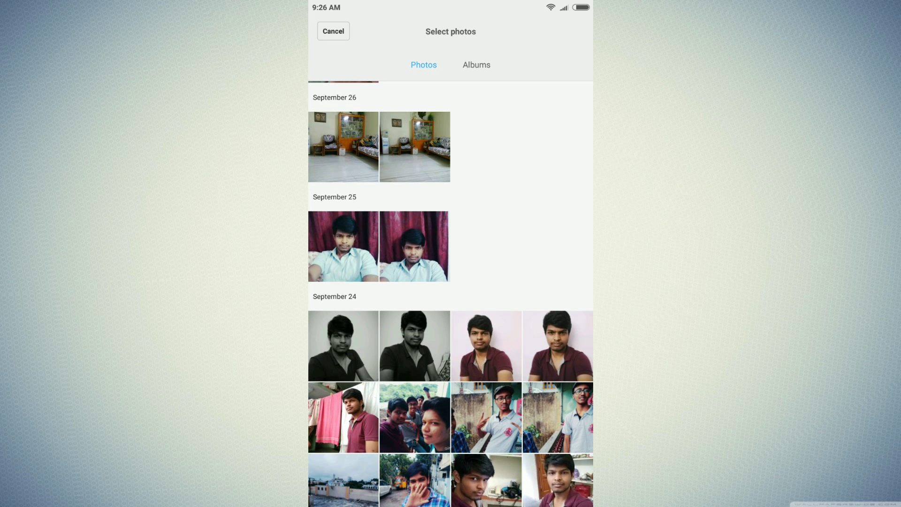
click(343, 245)
click(568, 31)
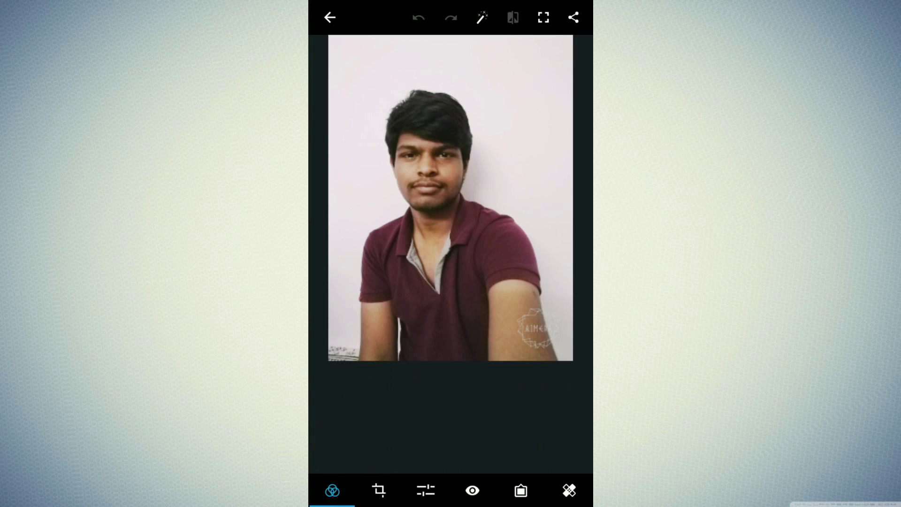
Step: Apply the Vibrant look to the selfie and adjust its intensity
click(452, 417)
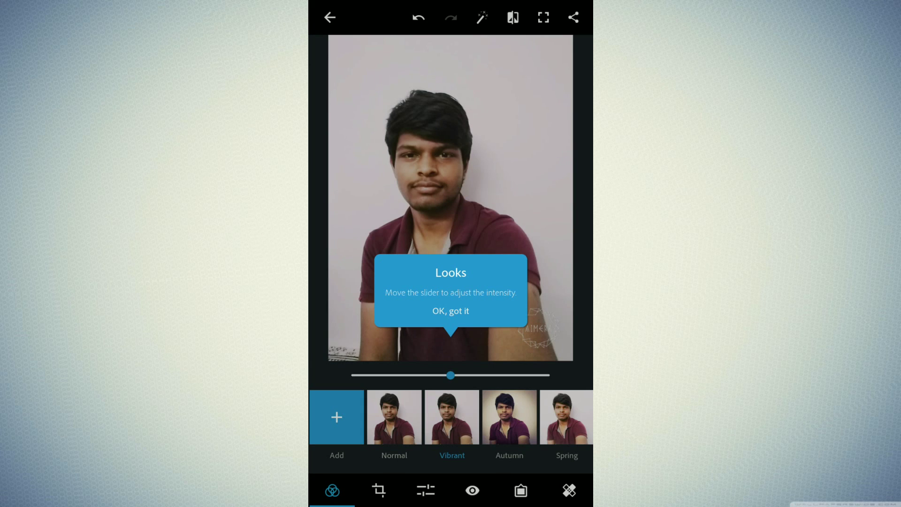
click(450, 311)
mouse_move(450, 375)
mouse_down()
mouse_move(515, 375)
mouse_move(407, 375)
mouse_up()
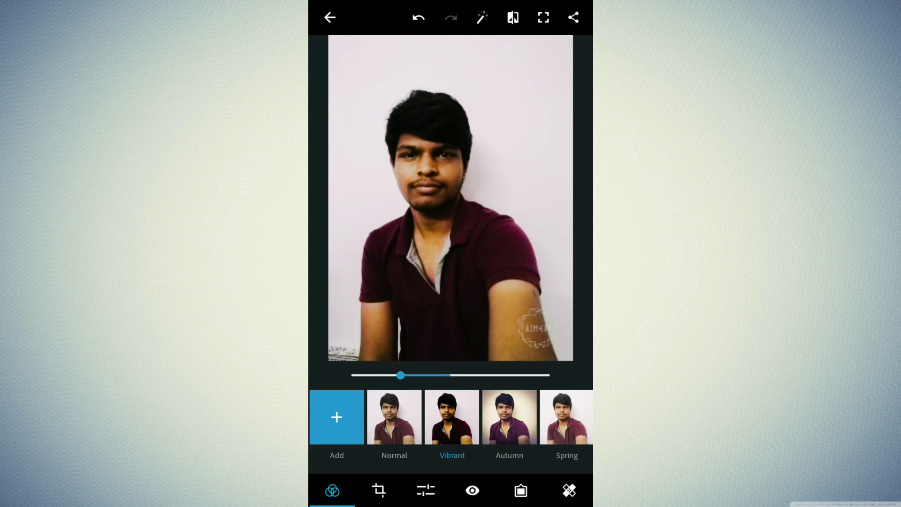
drag(407, 375, 451, 375)
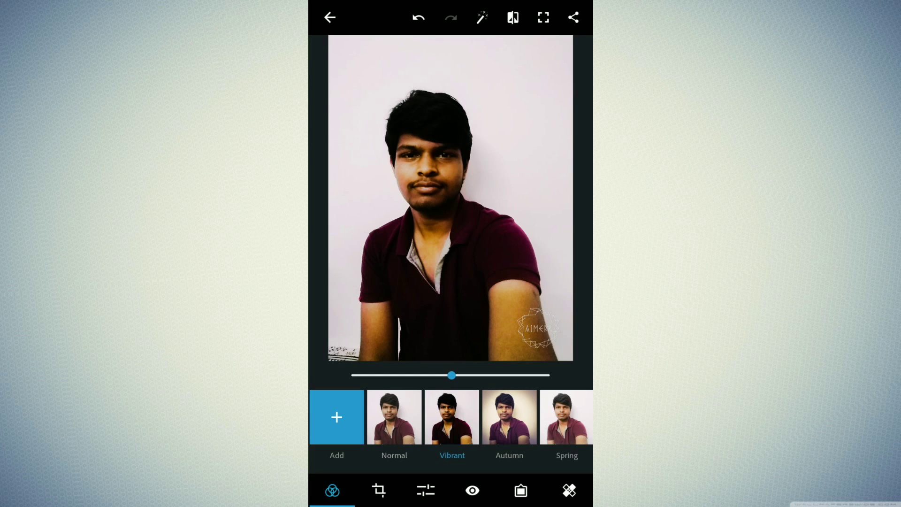
Step: Try the Autumn and Spring looks, then pull down the notification shade
click(509, 418)
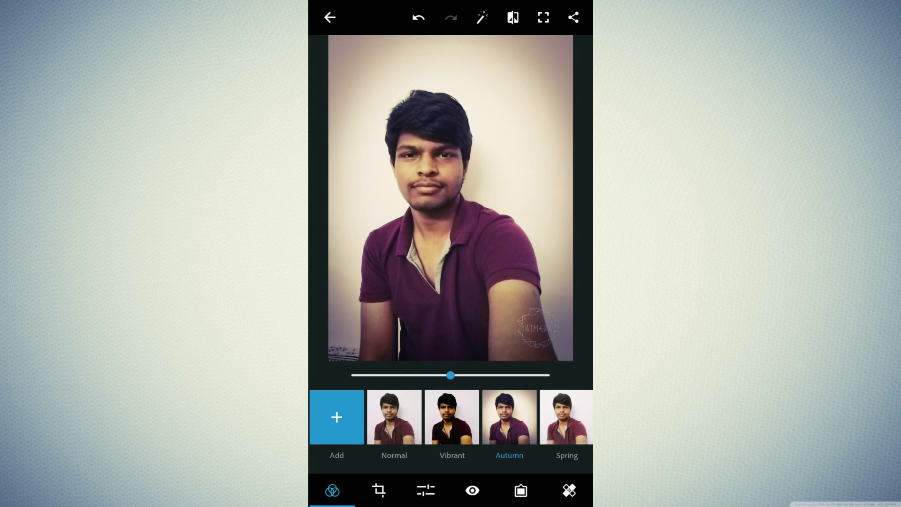
click(566, 418)
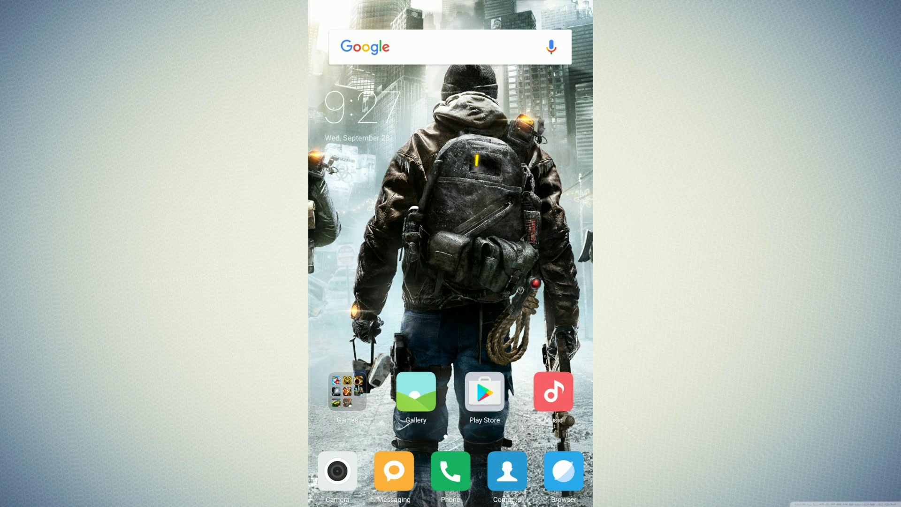
drag(450, 4, 451, 254)
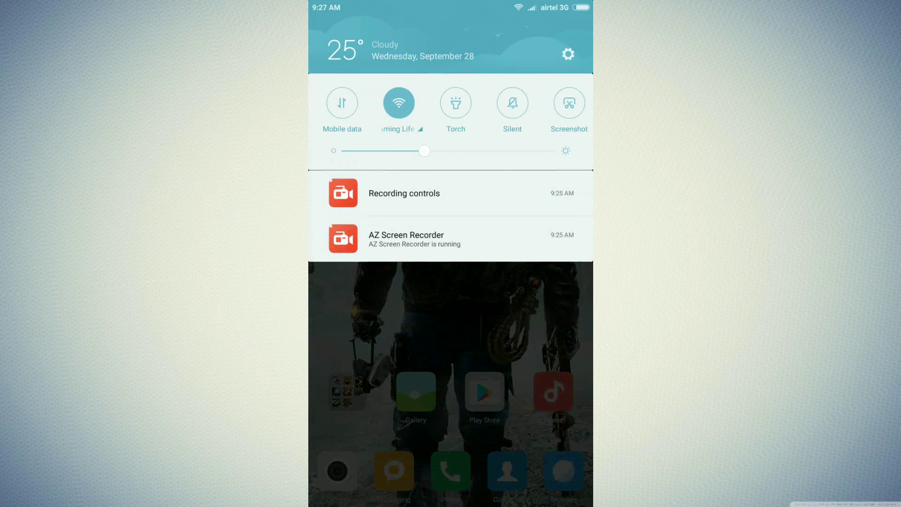